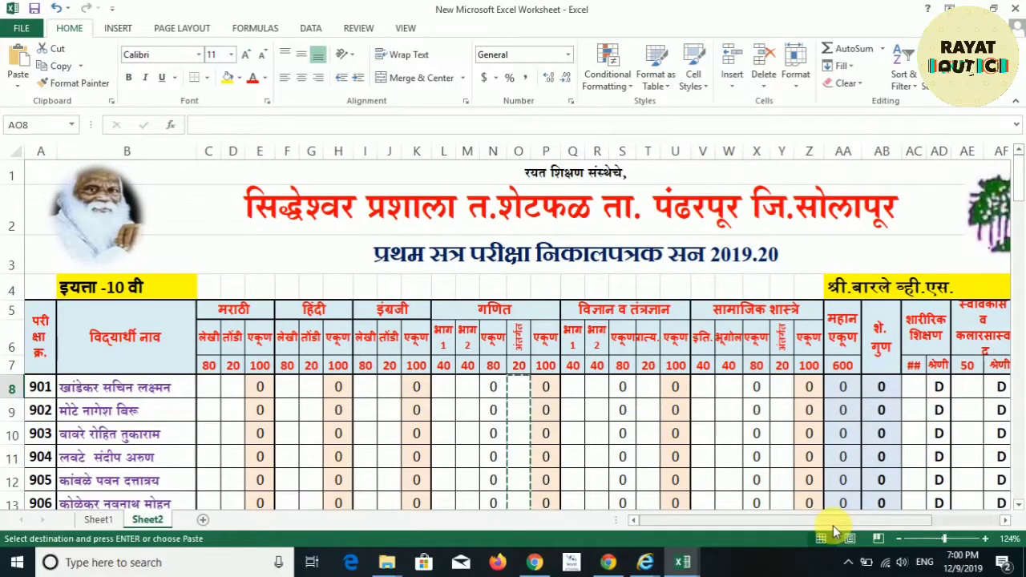
Examine the subject, grade and remark columns of the student result table, including the remark formula in AJ8.
drag(822, 519, 870, 521)
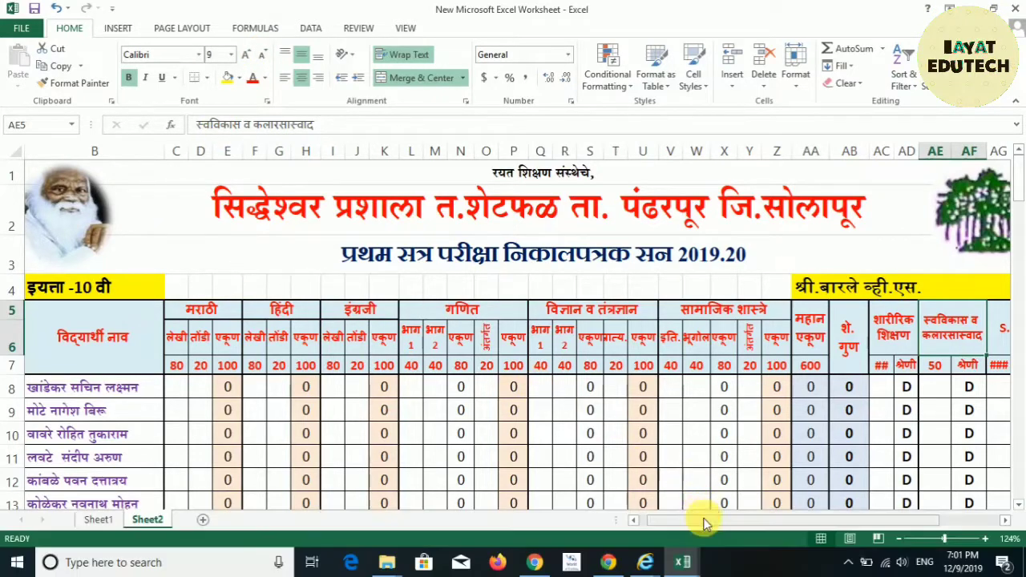
drag(703, 517, 743, 522)
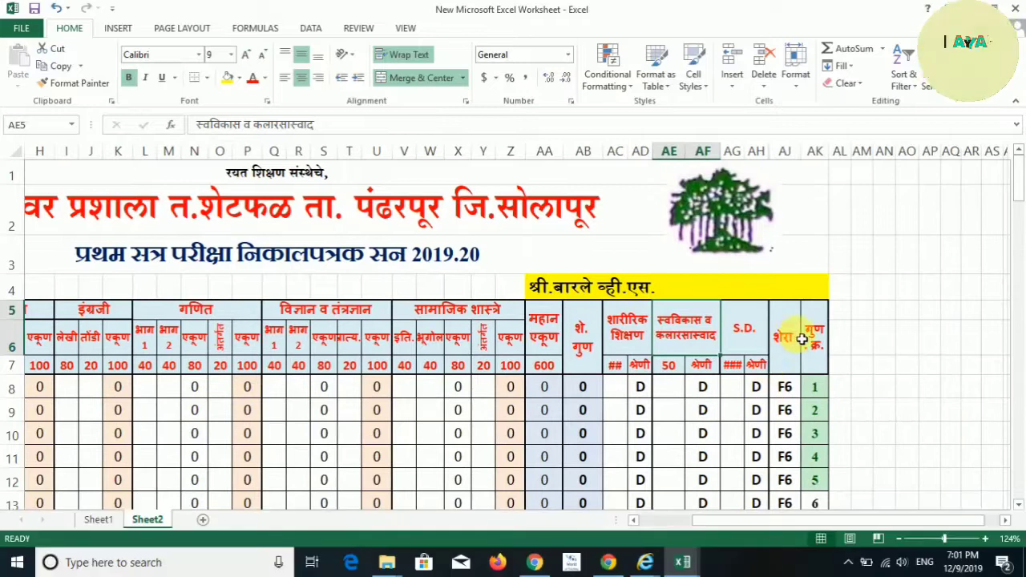
click(798, 386)
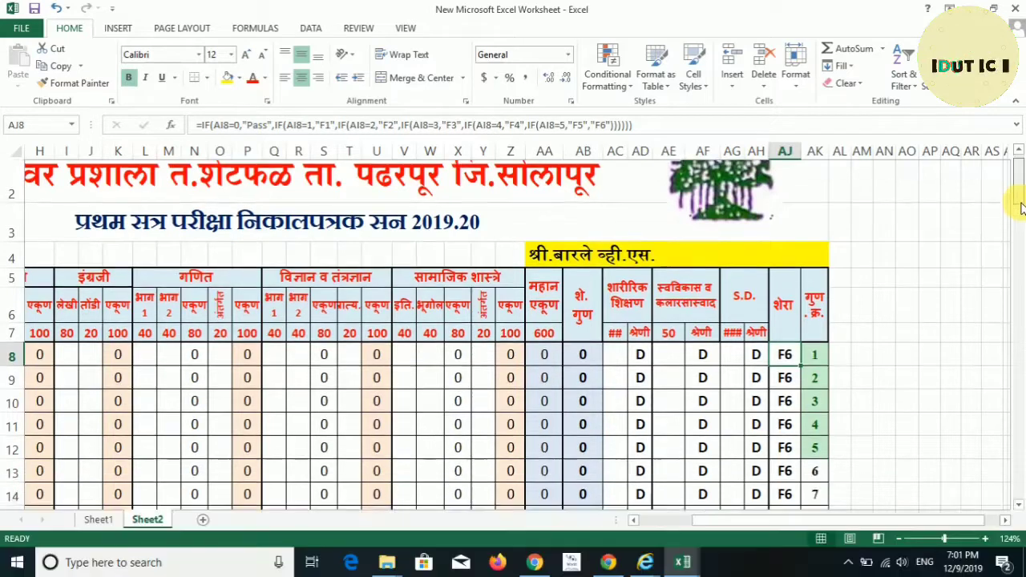
drag(1019, 183, 1017, 298)
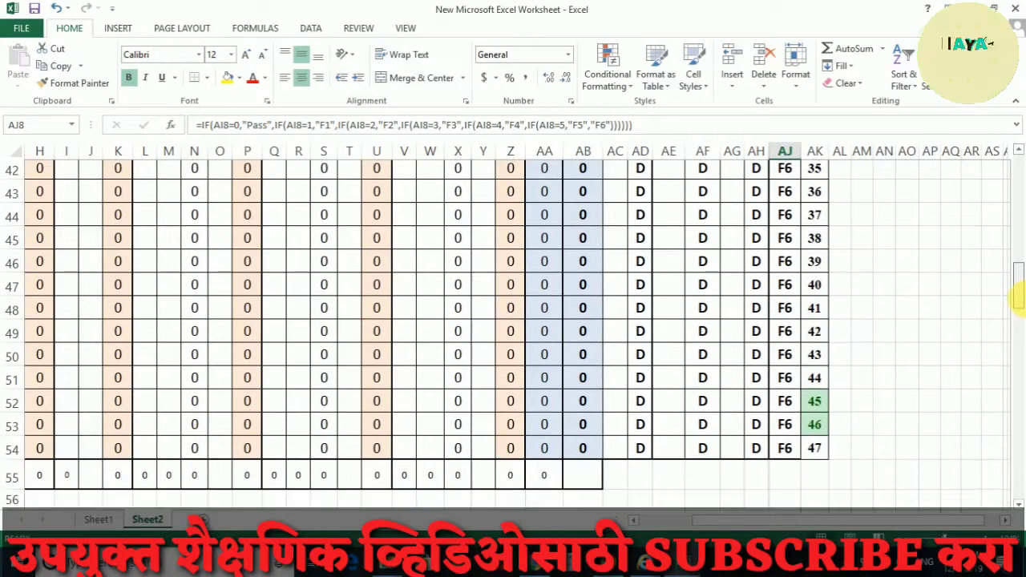
click(951, 428)
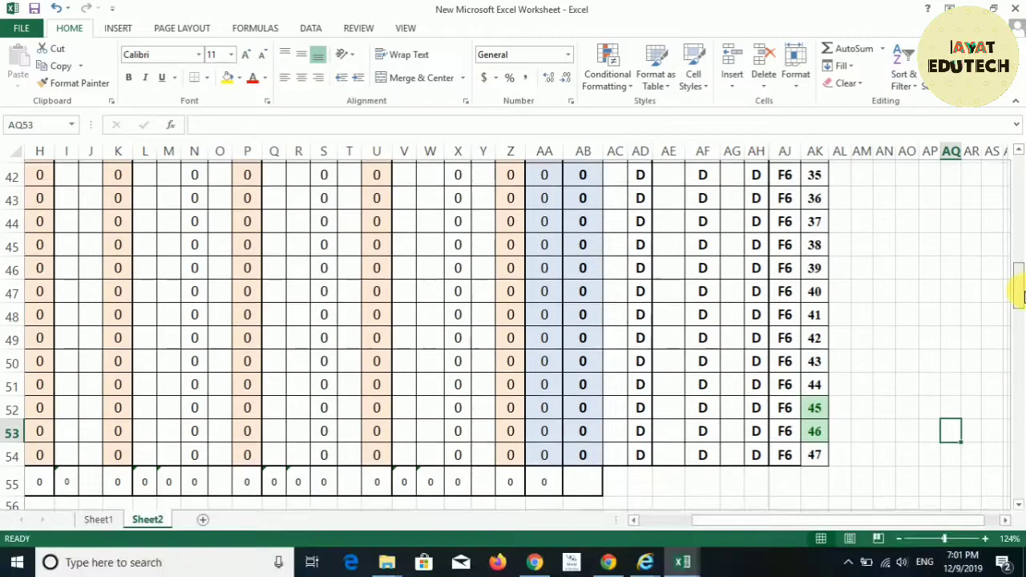
Examine the subject-wise percentage range table and the percentage count table in rows 71 to 86.
drag(1018, 290, 1017, 341)
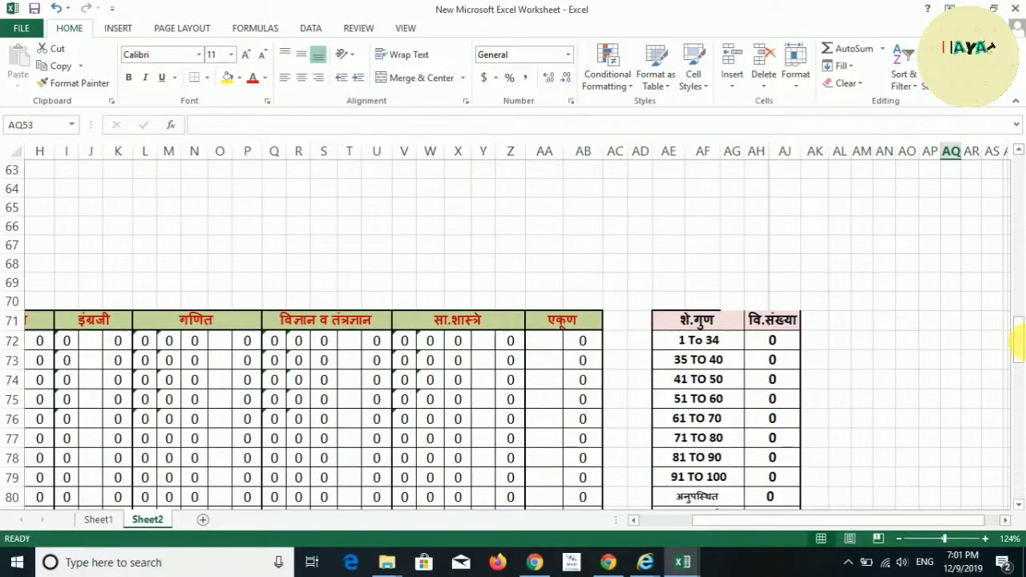
drag(891, 521, 836, 523)
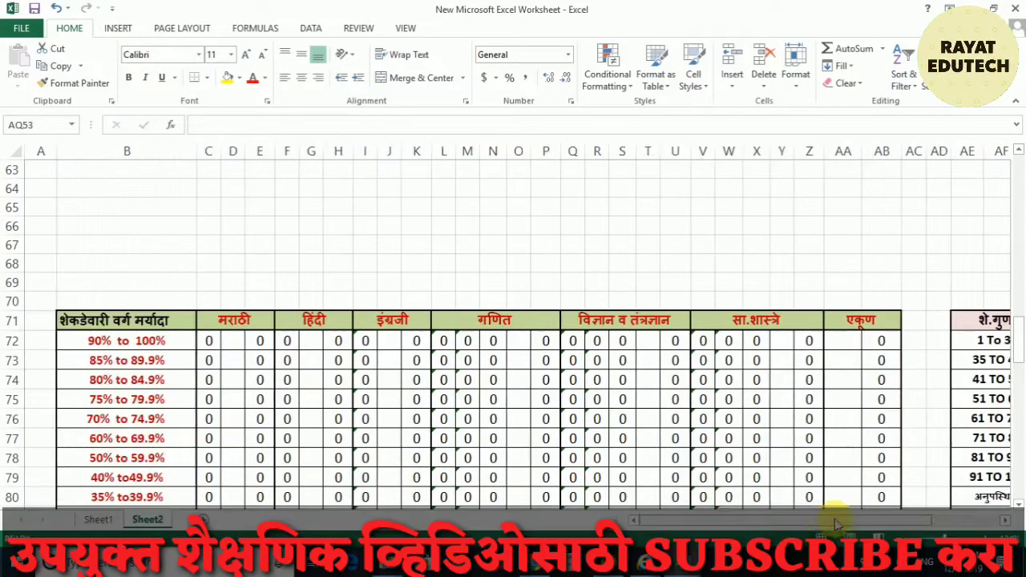
scroll(1018, 365, down, 2)
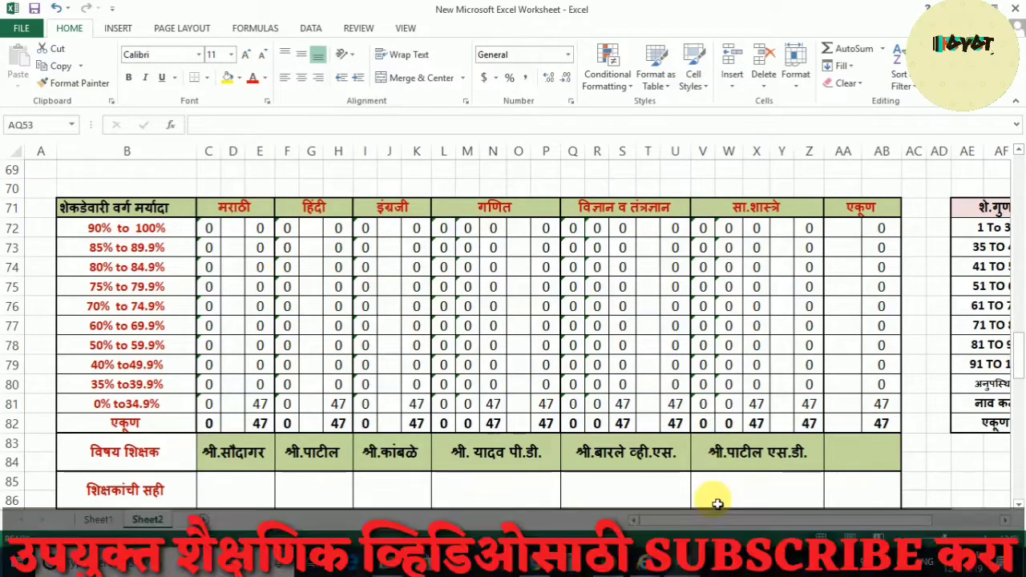
drag(710, 521, 813, 520)
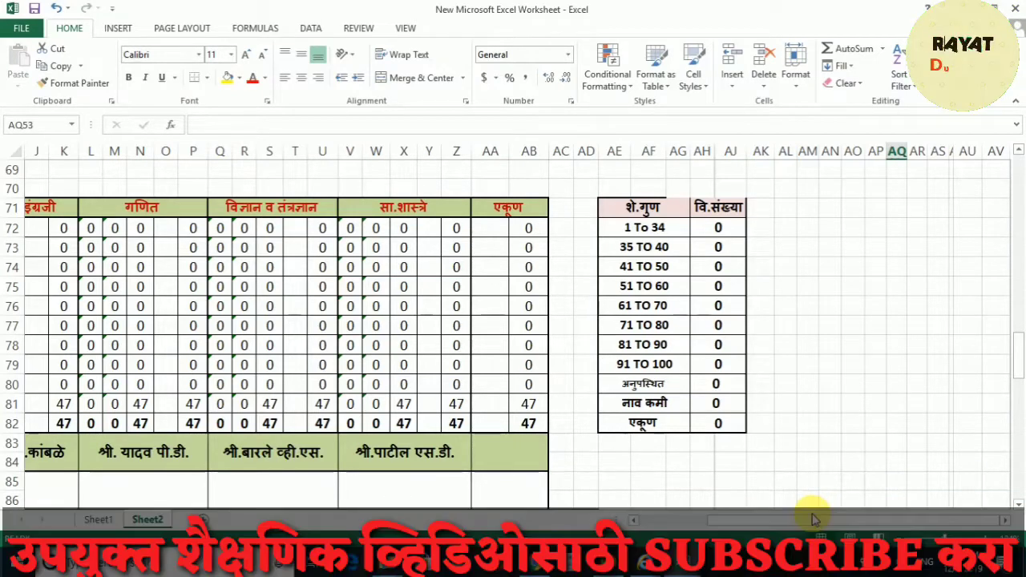
Examine the subject-wise pass, fail and average summary and the Pass/F1–F6 counts in rows 87 to 96.
key(Down)
key(Down)
key(Down)
key(Down)
key(Down)
key(Down)
key(Down)
key(Down)
key(Down)
key(Down)
key(Down)
key(Down)
key(Down)
key(Down)
key(Down)
key(Down)
key(Down)
key(Down)
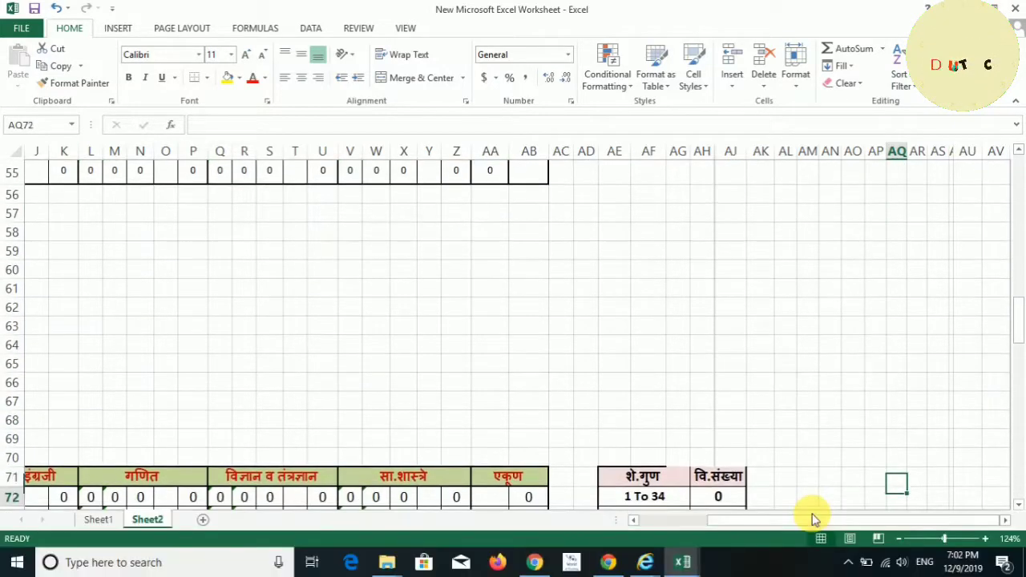
key(Down)
key(Down)
key(Down)
key(Down)
key(Down)
key(Down)
key(Down)
key(Down)
key(Down)
key(Down)
key(Down)
key(Down)
key(Down)
key(Down)
key(Down)
key(Down)
key(Down)
key(Down)
key(Down)
key(Down)
key(Down)
key(Down)
key(Down)
key(Down)
key(Down)
key(Down)
key(Down)
key(Down)
drag(813, 519, 732, 521)
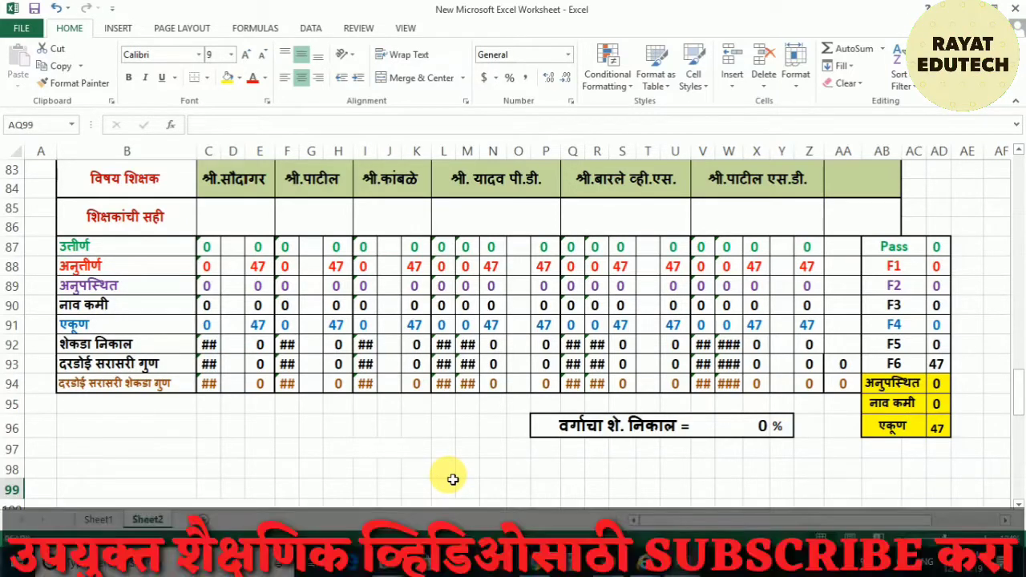
Go back through the summary tables and student rows to cell A1 of the result sheet.
key(Up)
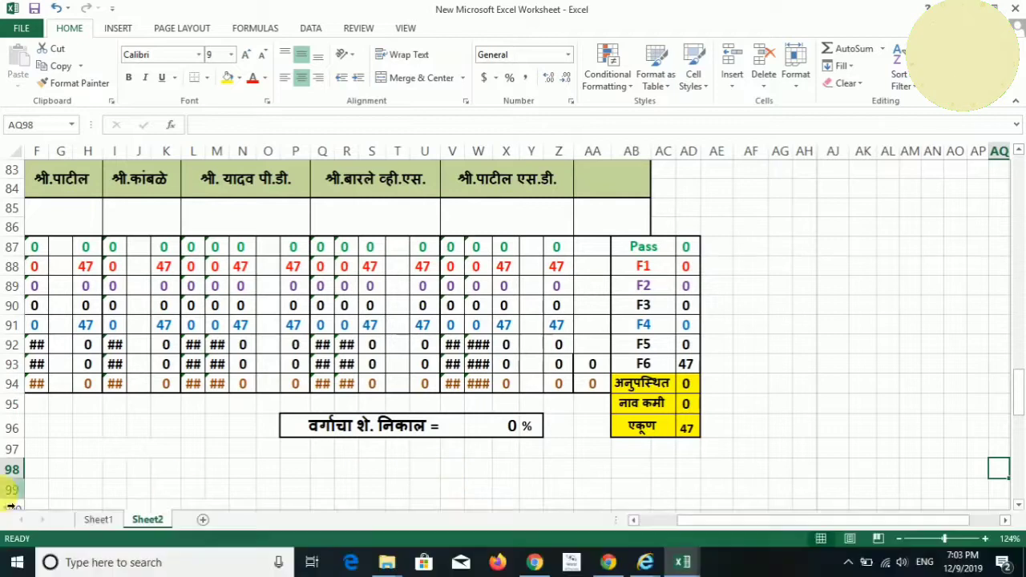
click(162, 470)
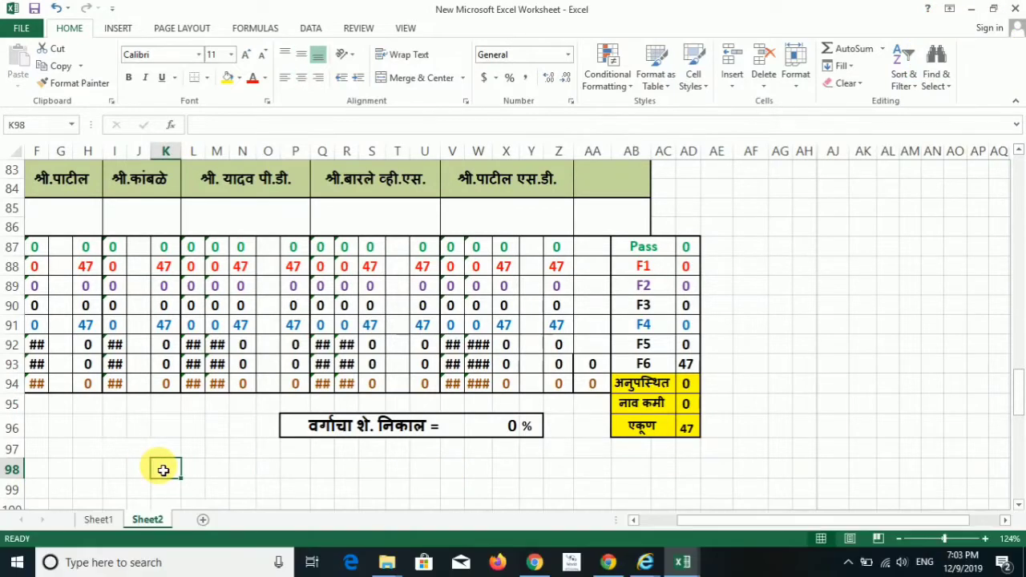
key(Up)
key(Up)
key(Up)
key(Up)
key(Up)
key(Up)
key(Up)
key(Up)
key(Up)
key(Up)
key(Up)
key(Up)
key(Up)
key(Up)
key(Up)
key(Up)
key(Up)
key(Up)
key(Up)
key(Up)
key(Up)
key(Up)
key(Up)
key(Up)
key(Up)
key(Up)
key(Up)
key(Up)
key(Up)
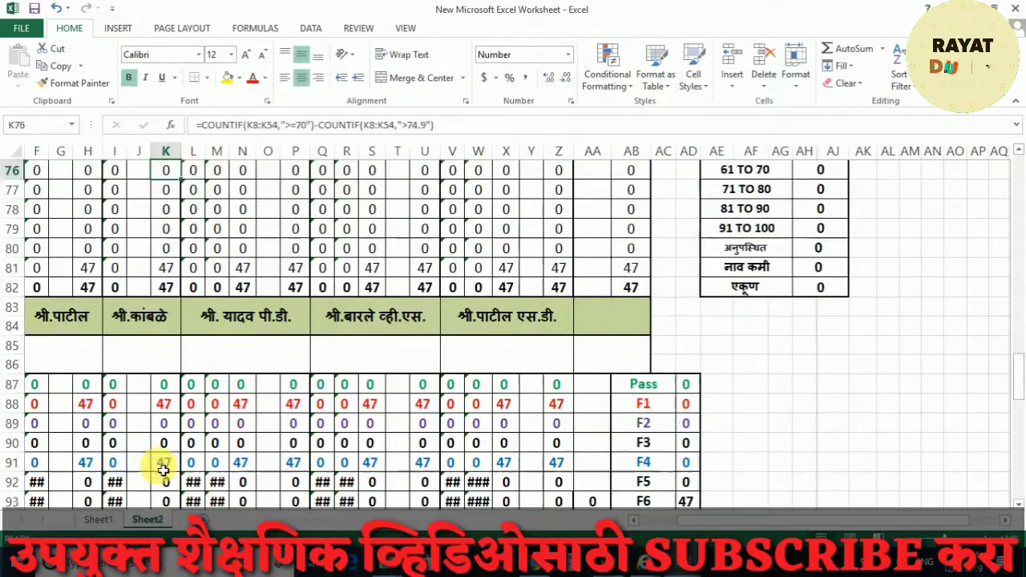
key(Up)
key(Up)
key(Up)
key(Up)
key(Up)
key(Up)
key(Up)
key(Up)
key(Up)
key(Up)
key(Up)
key(Up)
key(Up)
key(Up)
key(Up)
key(Up)
key(Up)
key(Up)
key(Up)
key(Up)
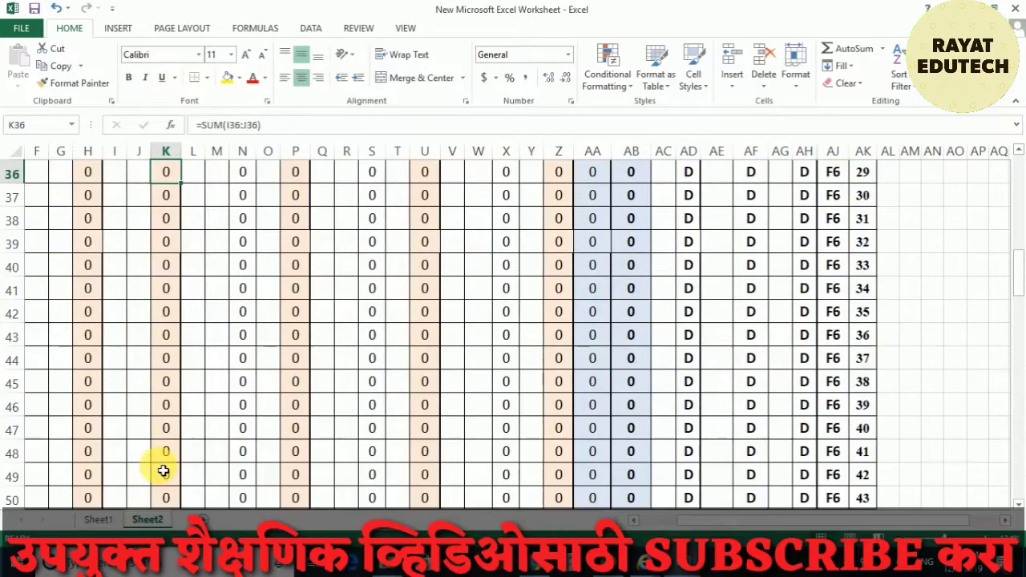
key(ctrl+Home)
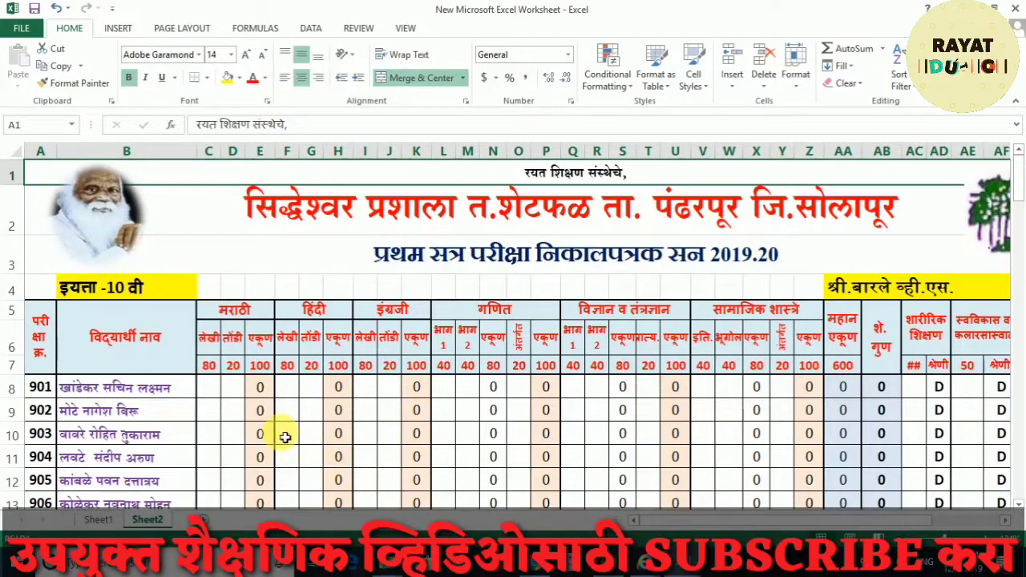
Review the first student's formulas for the Marathi total in E8 and the grand total in AA8.
click(273, 397)
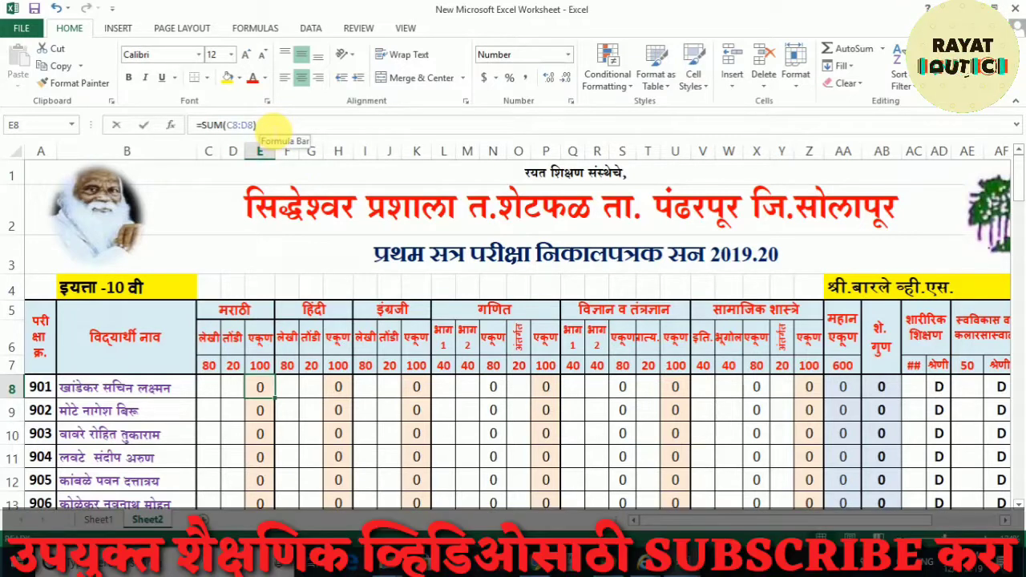
click(267, 125)
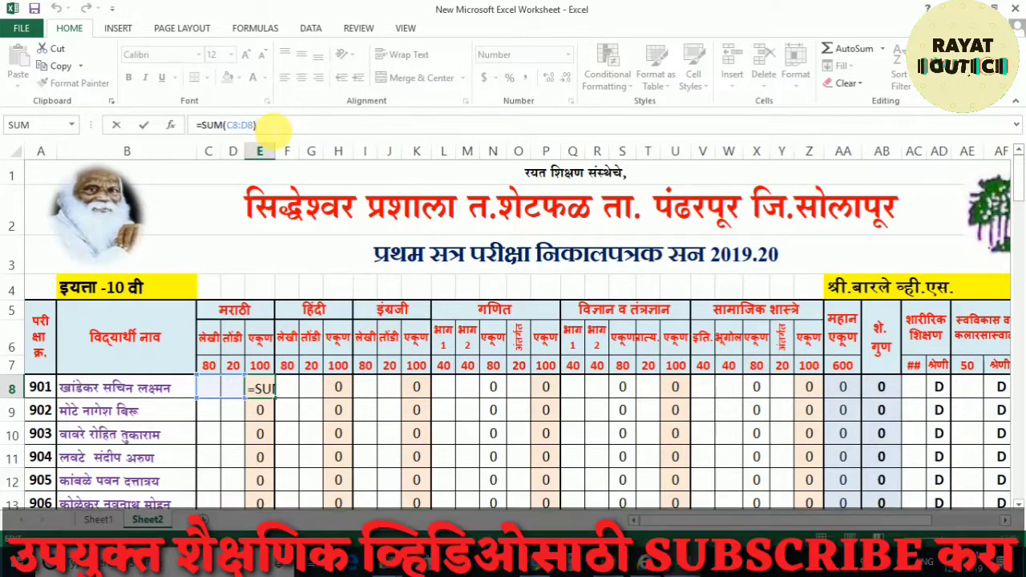
click(312, 387)
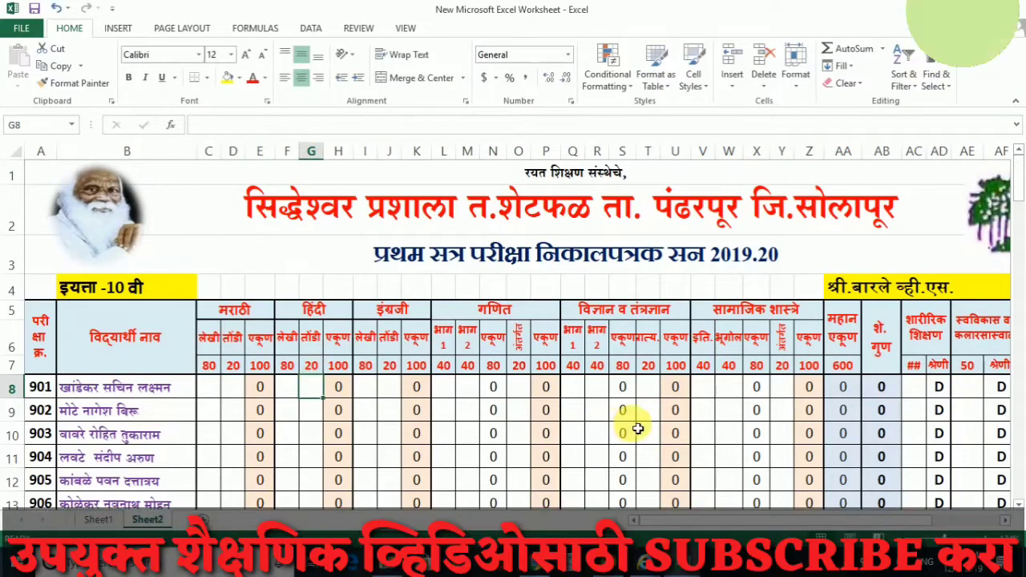
click(853, 387)
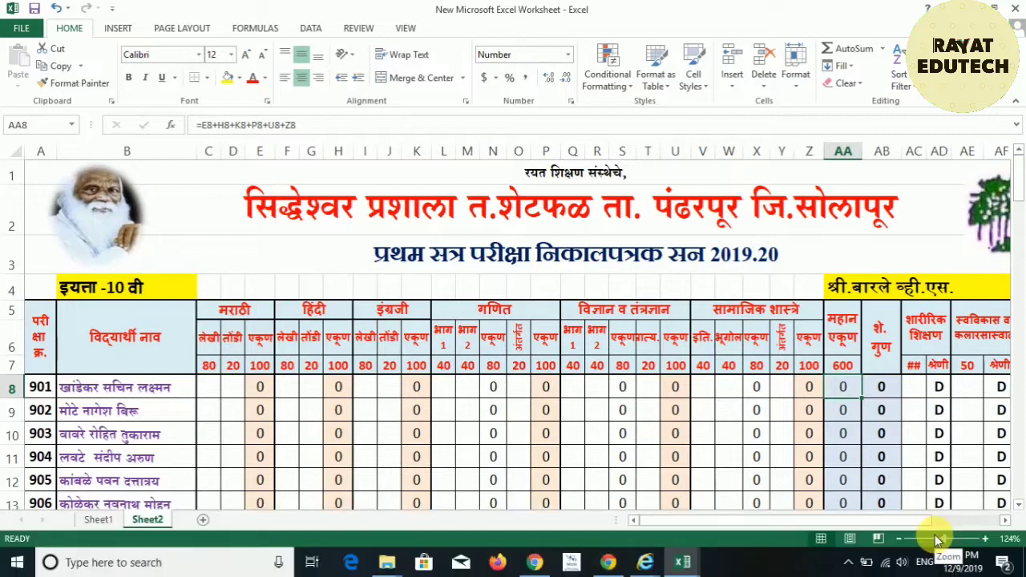
mouse_move(782, 523)
mouse_down()
mouse_move(811, 523)
mouse_move(789, 527)
mouse_up()
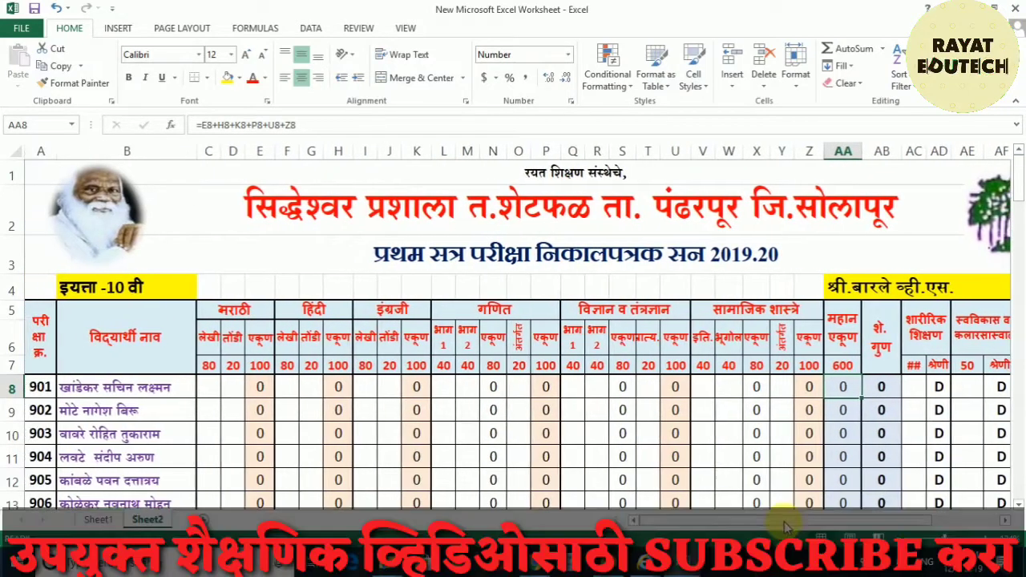
Enter the first student's marks: Marathi 44 and 20, Hindi 74 and 19, English 74 and 20, Maths 55, 20, 20, Science 22, 25, 20.
click(214, 391)
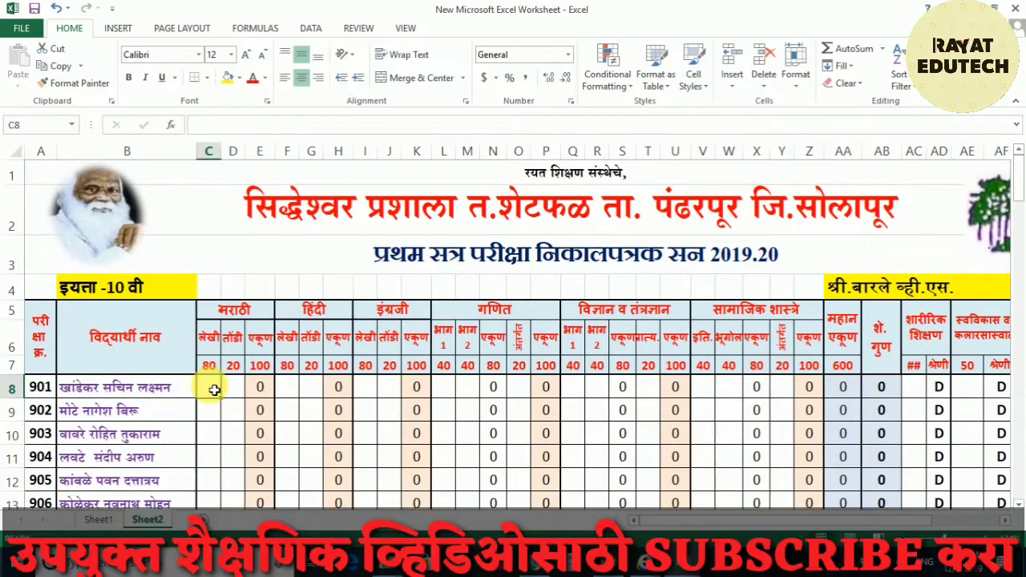
text(2)
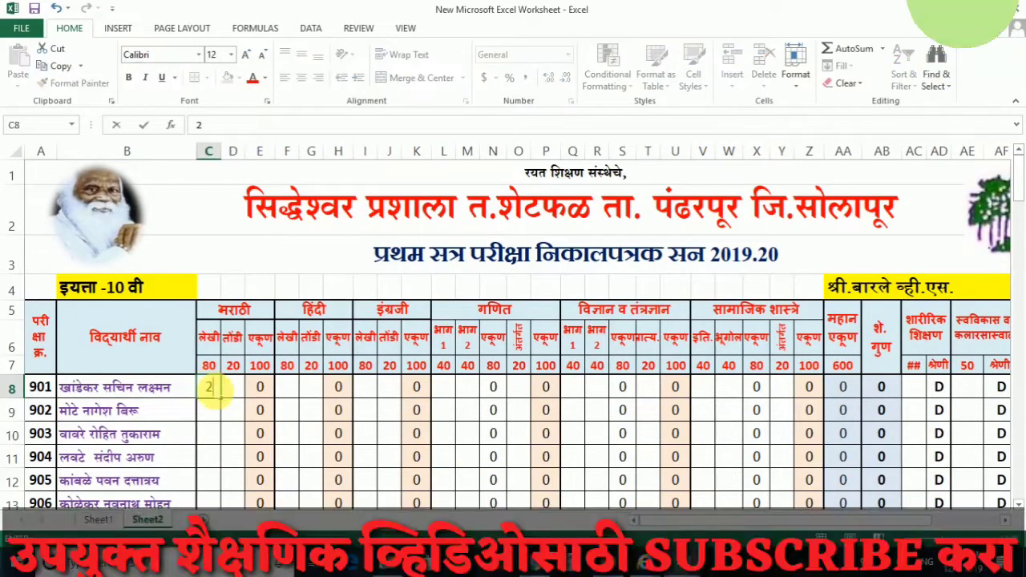
key(BackSpace)
text(44)
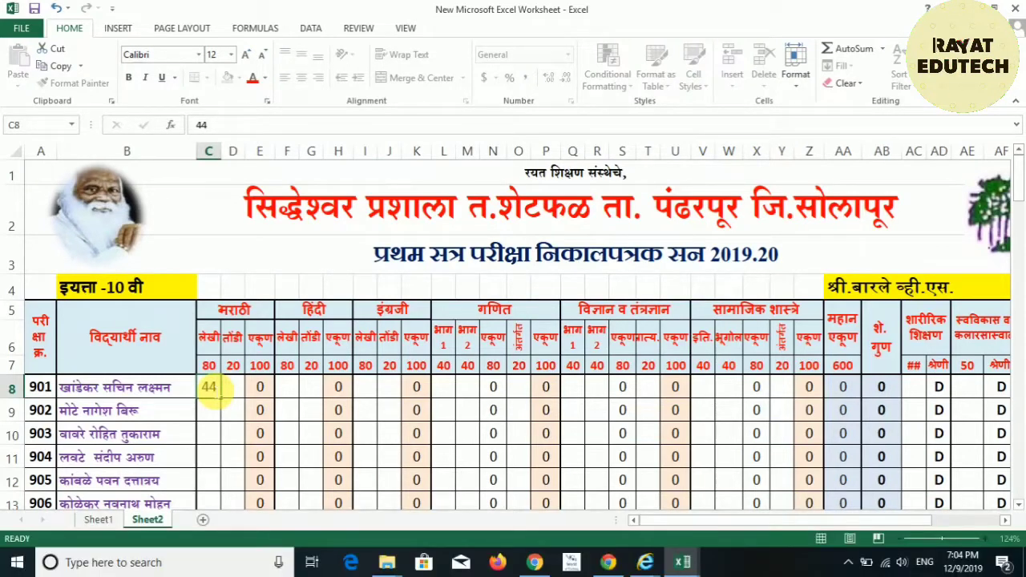
key(Tab)
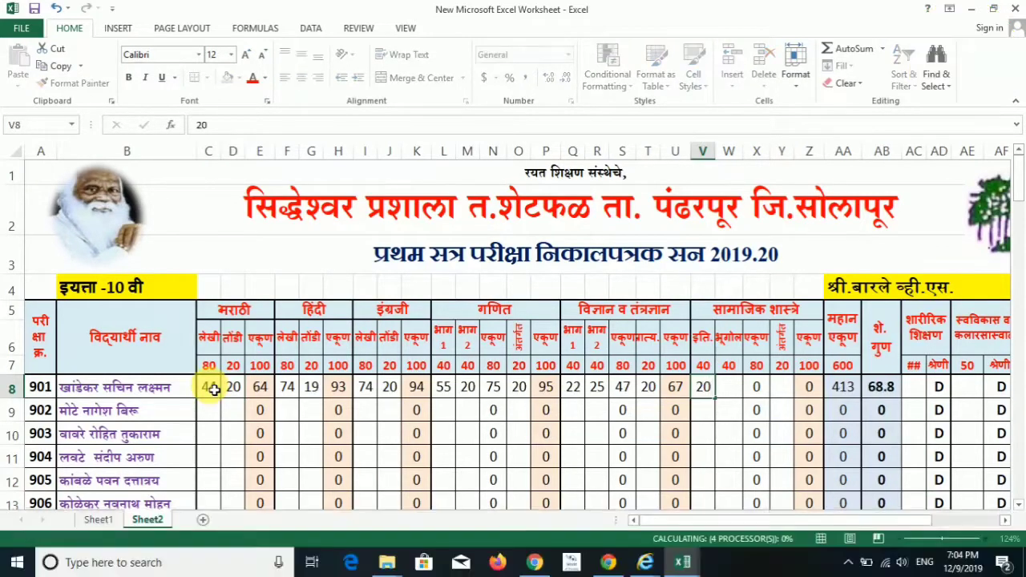
Enter the first student's Social Science marks: History 20, Geography 20 and internal 20.
key(Tab)
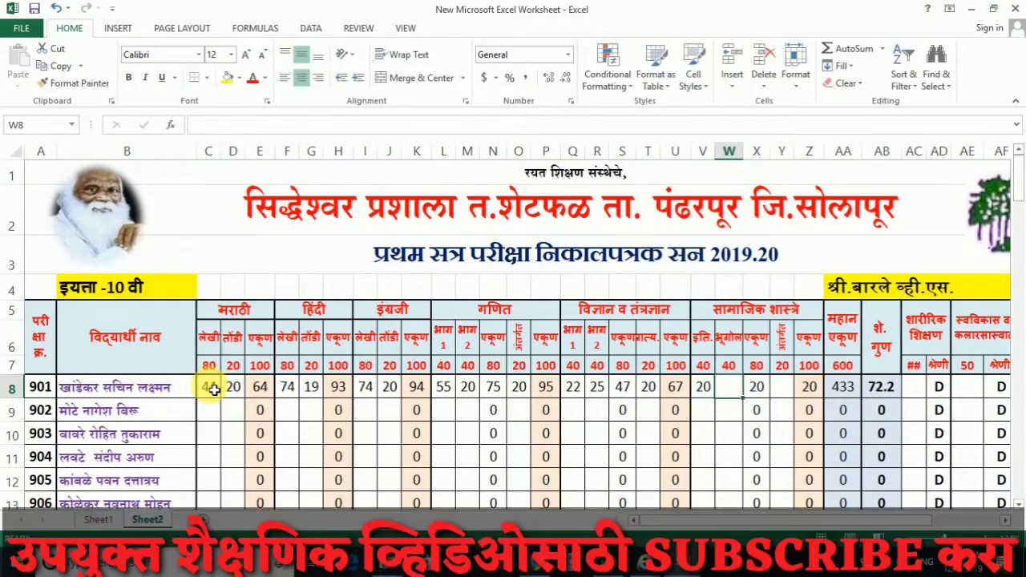
text(20)
key(Tab)
key(Tab)
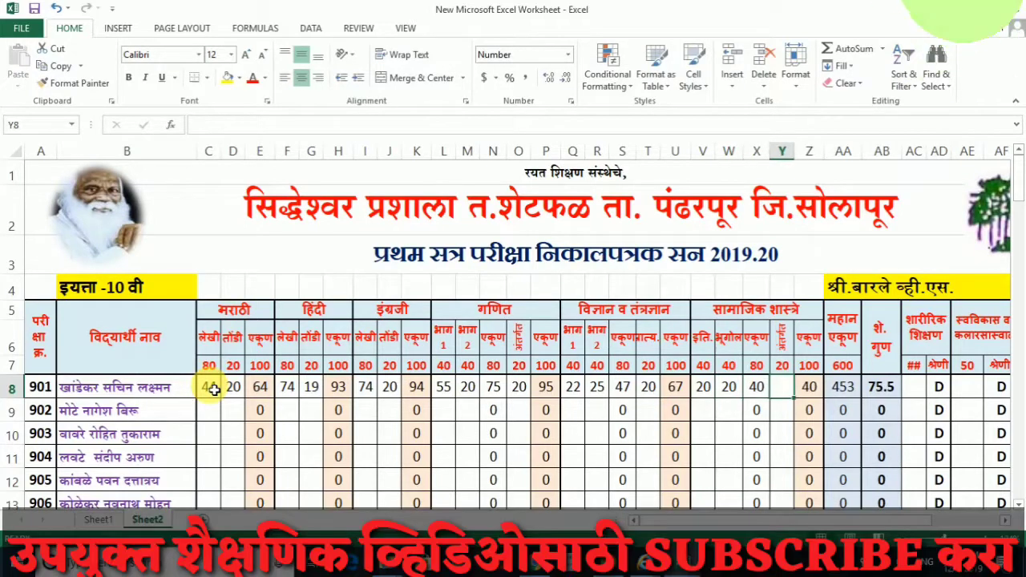
text(20)
key(Tab)
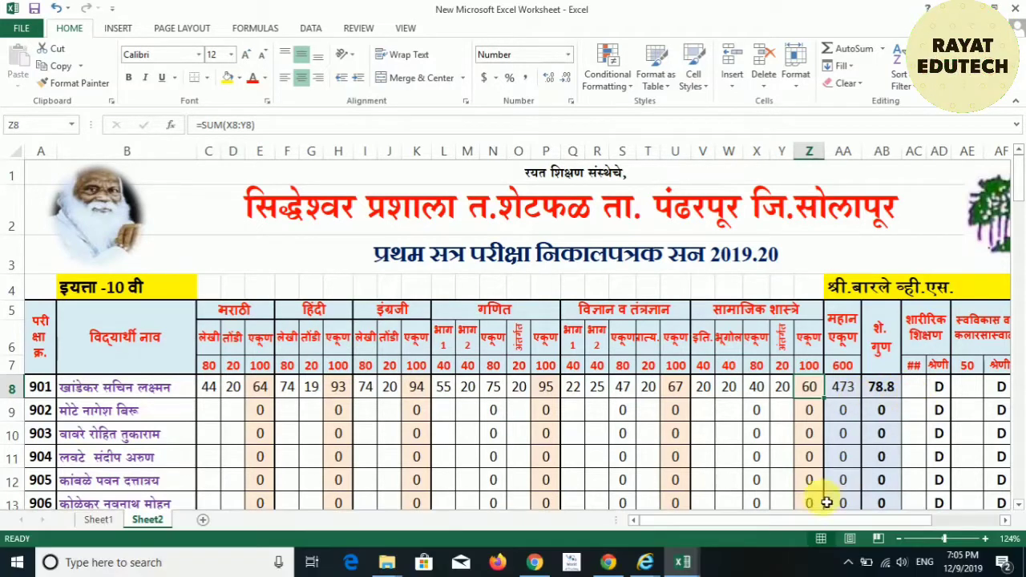
Reduce the font size of the Physical Education maximum-marks cell AC7 to 10.
drag(802, 522, 811, 503)
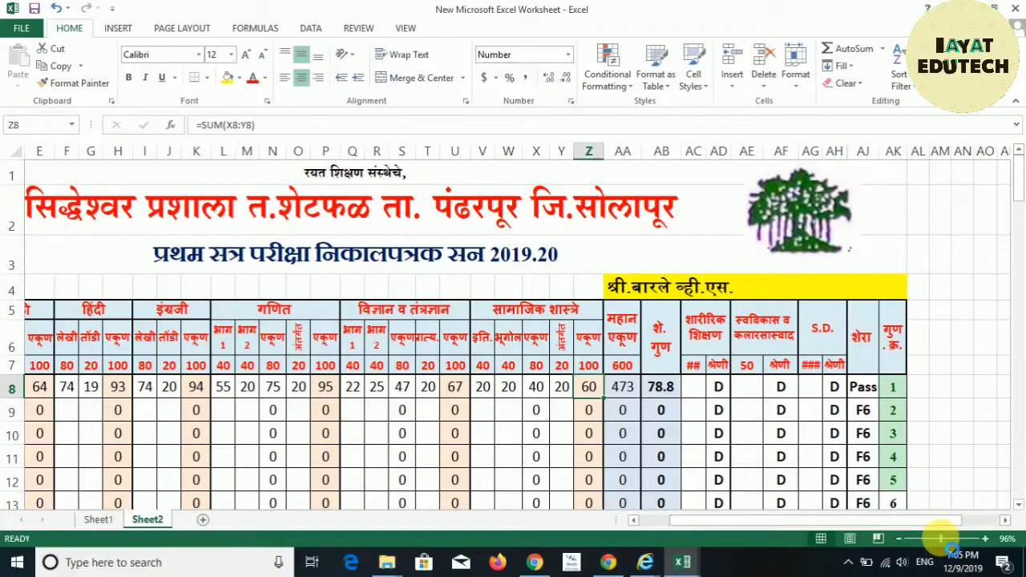
click(916, 538)
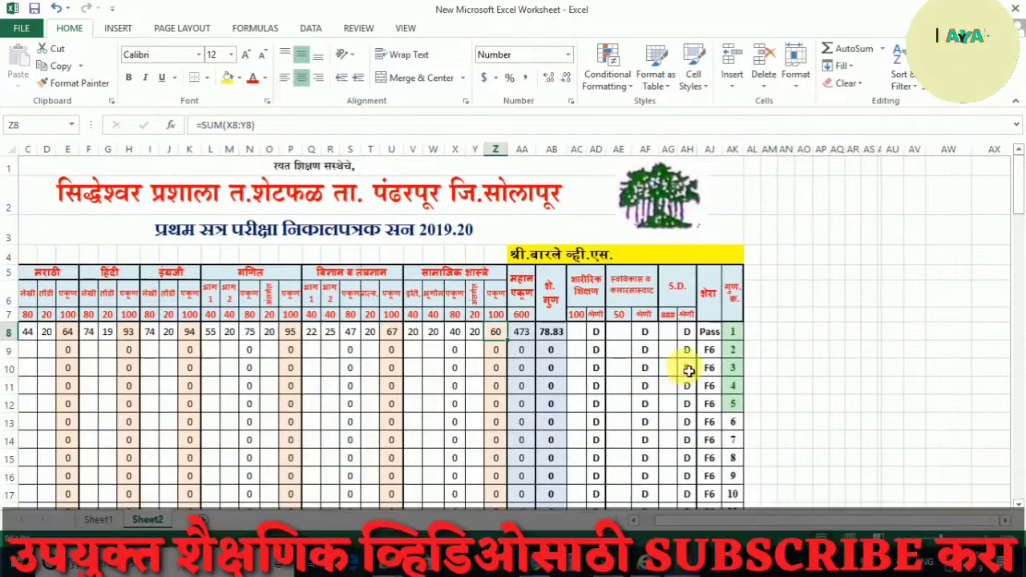
click(958, 538)
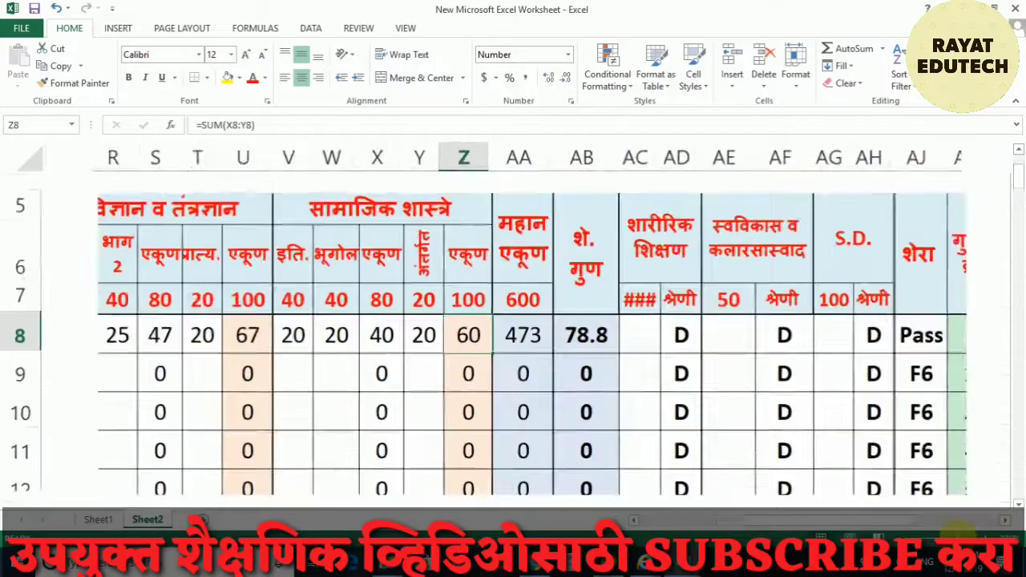
click(659, 304)
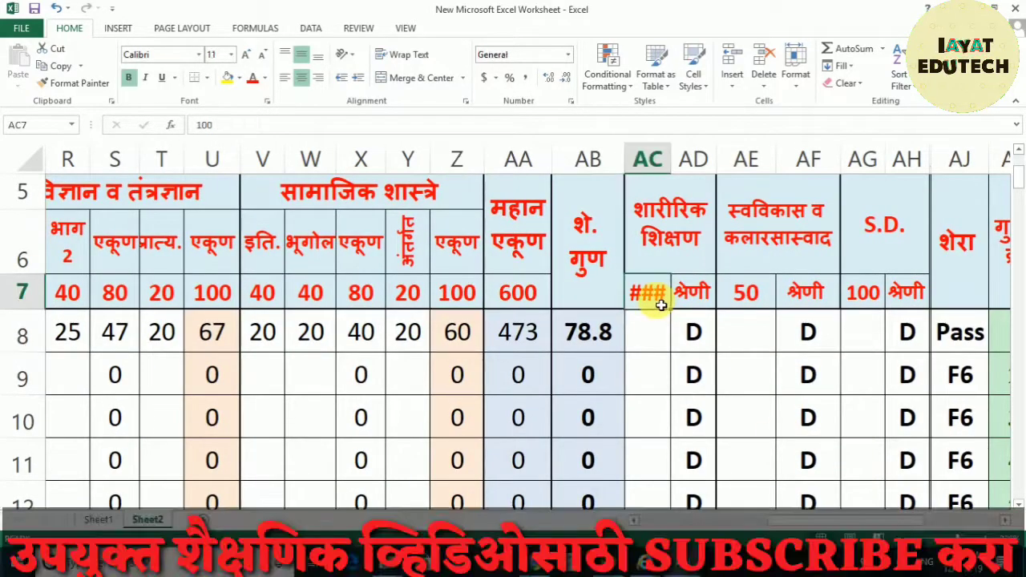
click(263, 56)
click(263, 56)
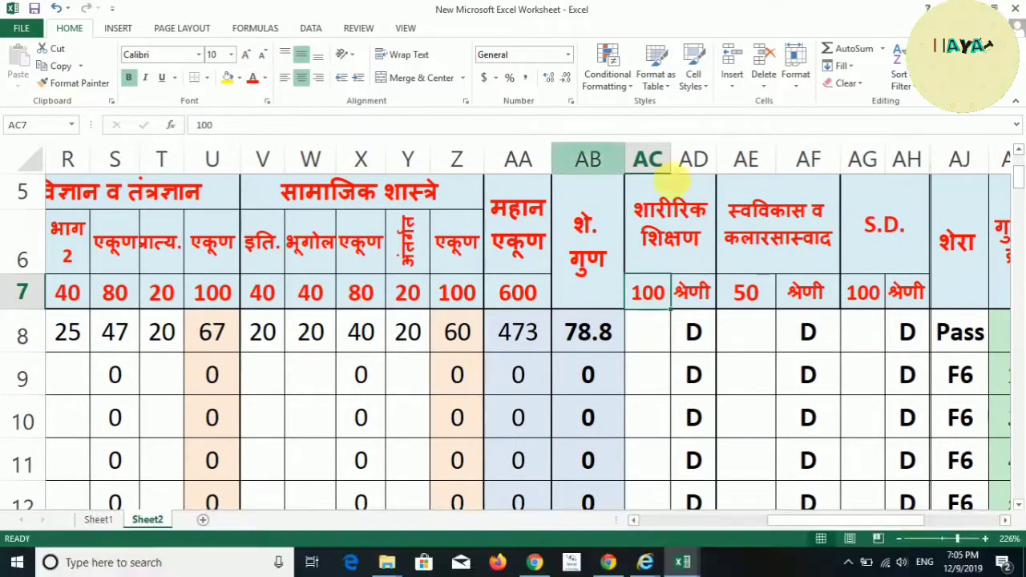
Enter 74 for Physical Education in AC8 and 25 for self-development and art appreciation in AE8.
click(656, 342)
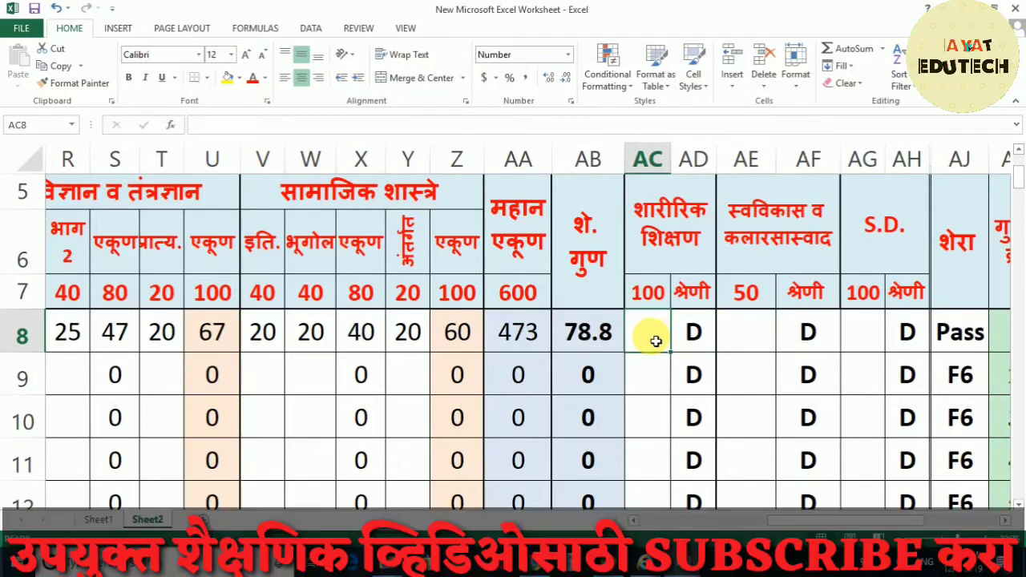
text(74)
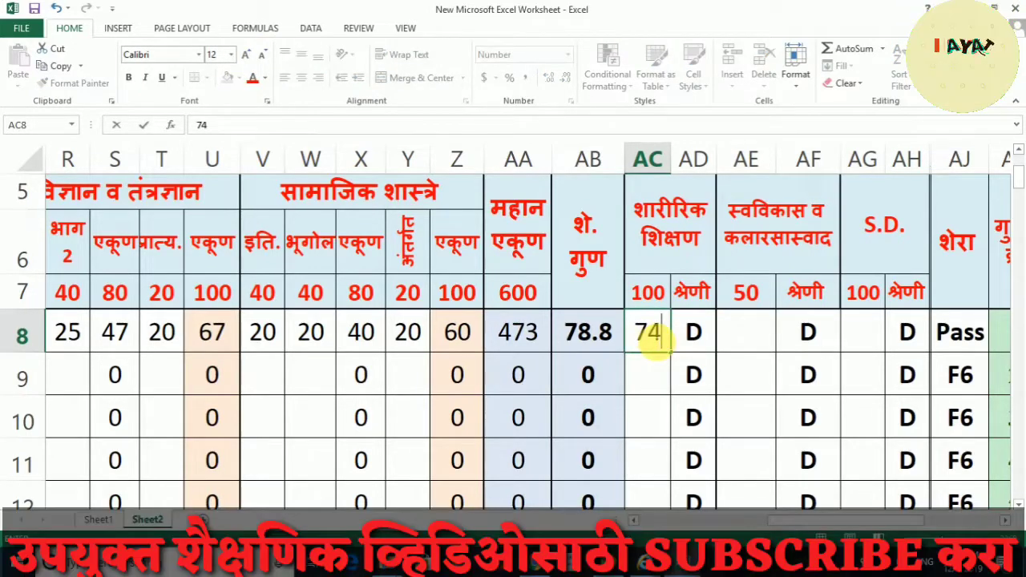
key(Tab)
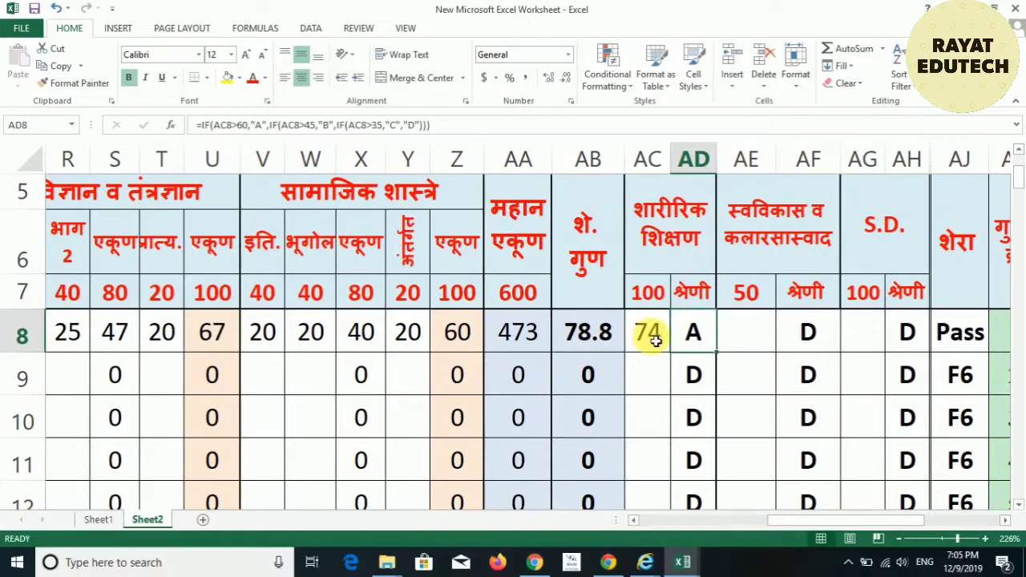
key(Tab)
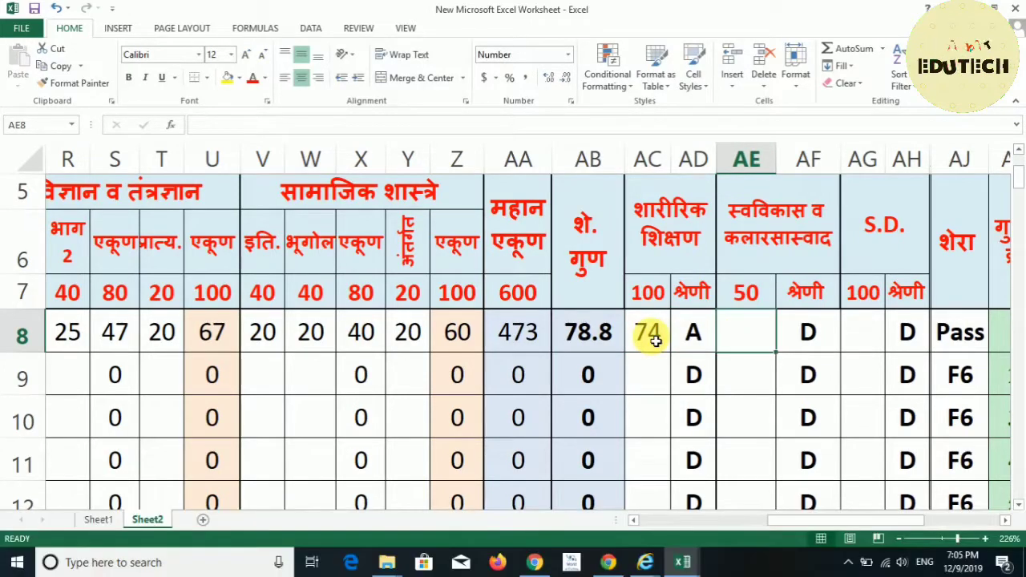
text(25)
key(Tab)
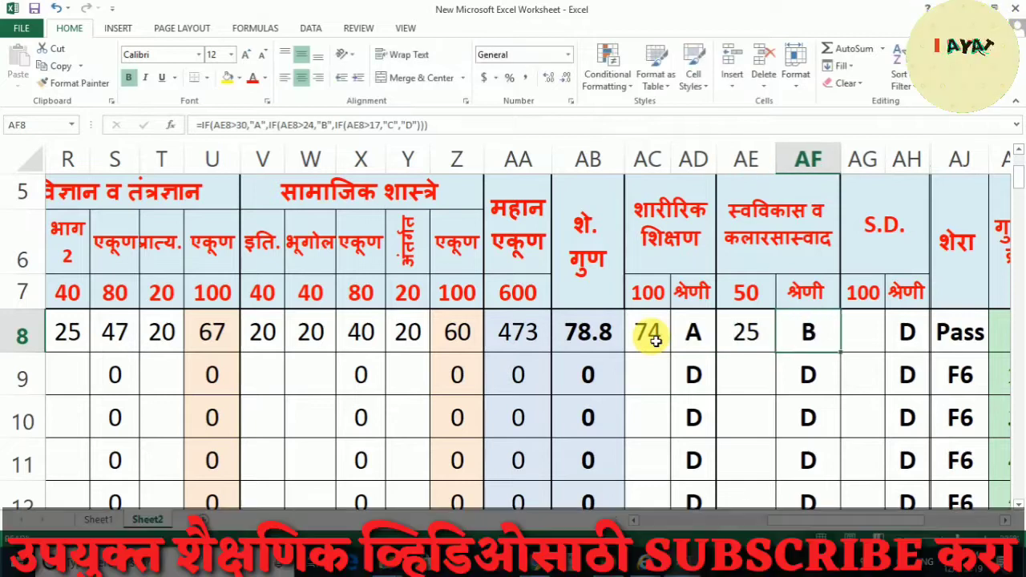
key(Tab)
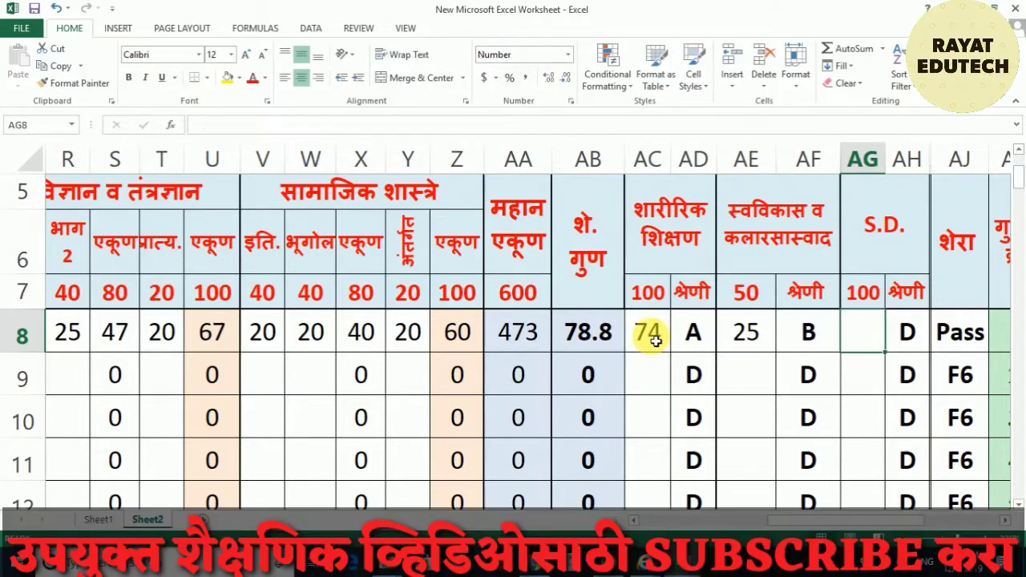